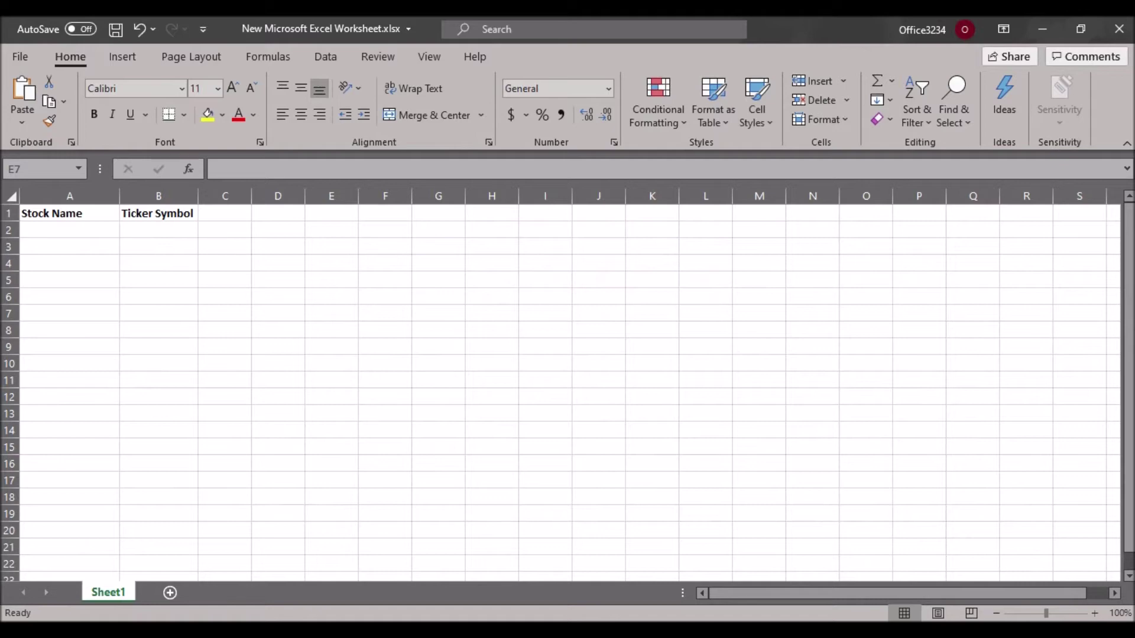
- Enter 'State bank of India' in cell A3, then select B3 for its ticker
click(80, 250)
text(State bank)
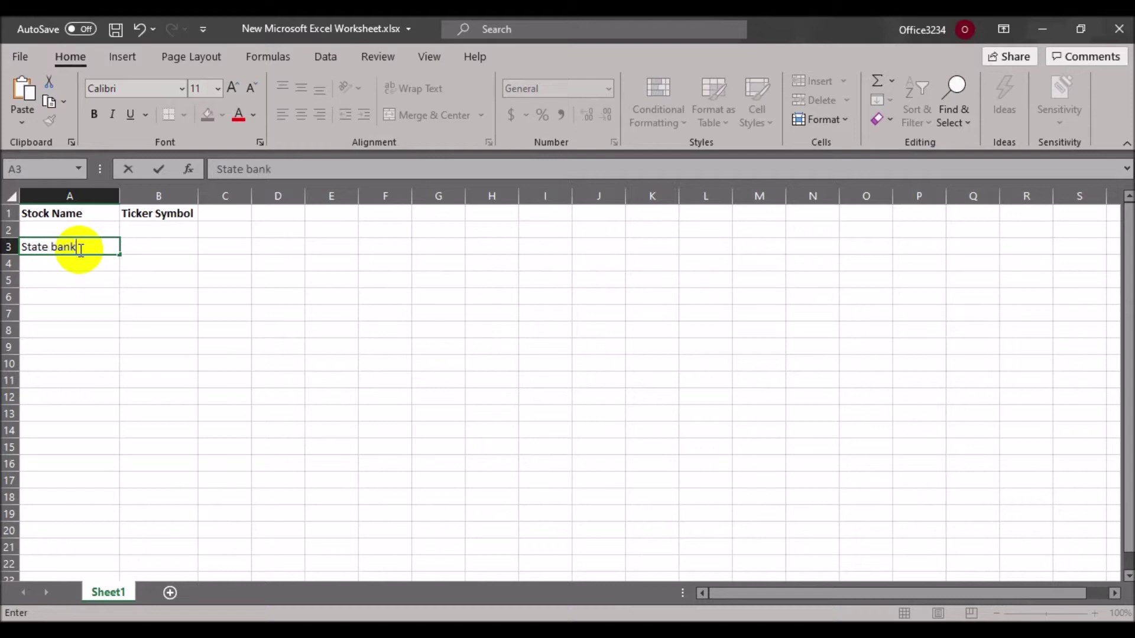
text( of India)
click(144, 313)
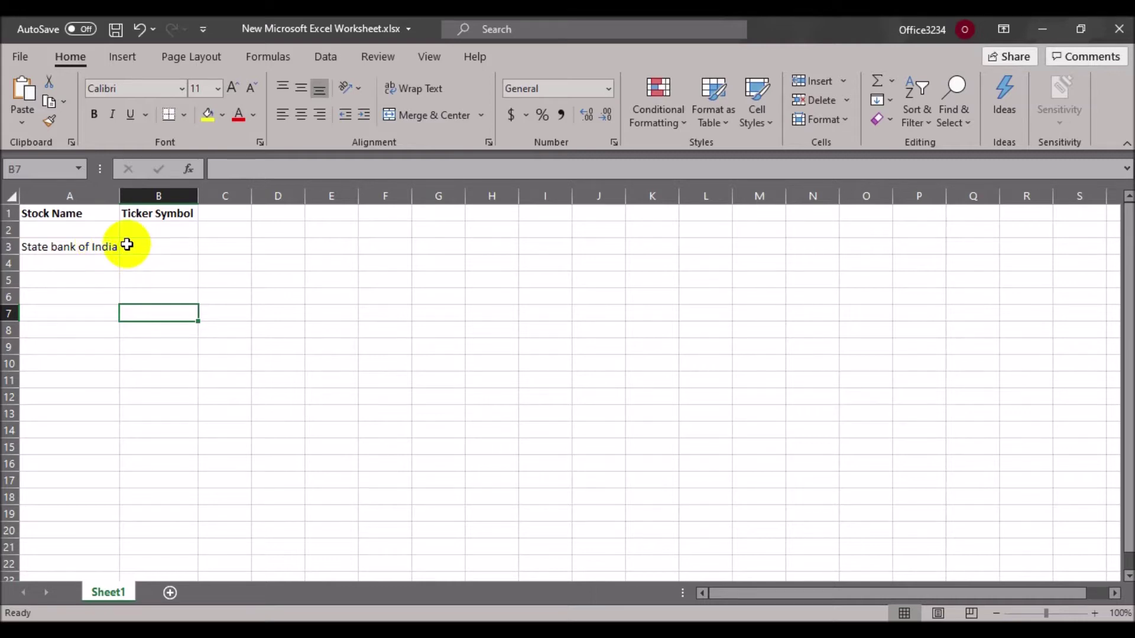
click(93, 248)
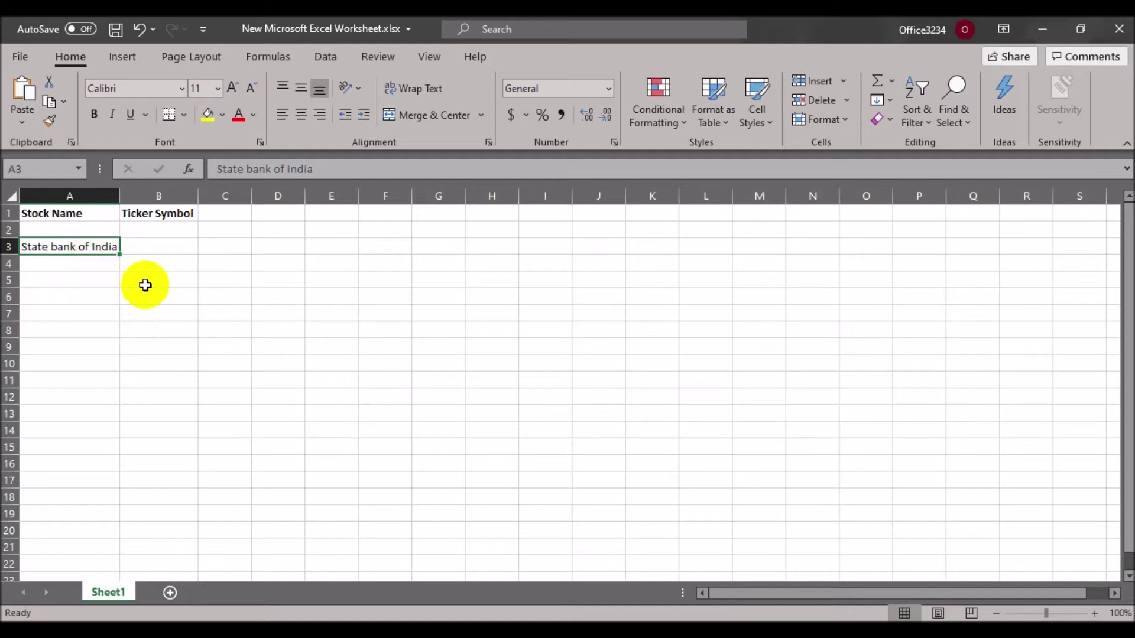
click(156, 248)
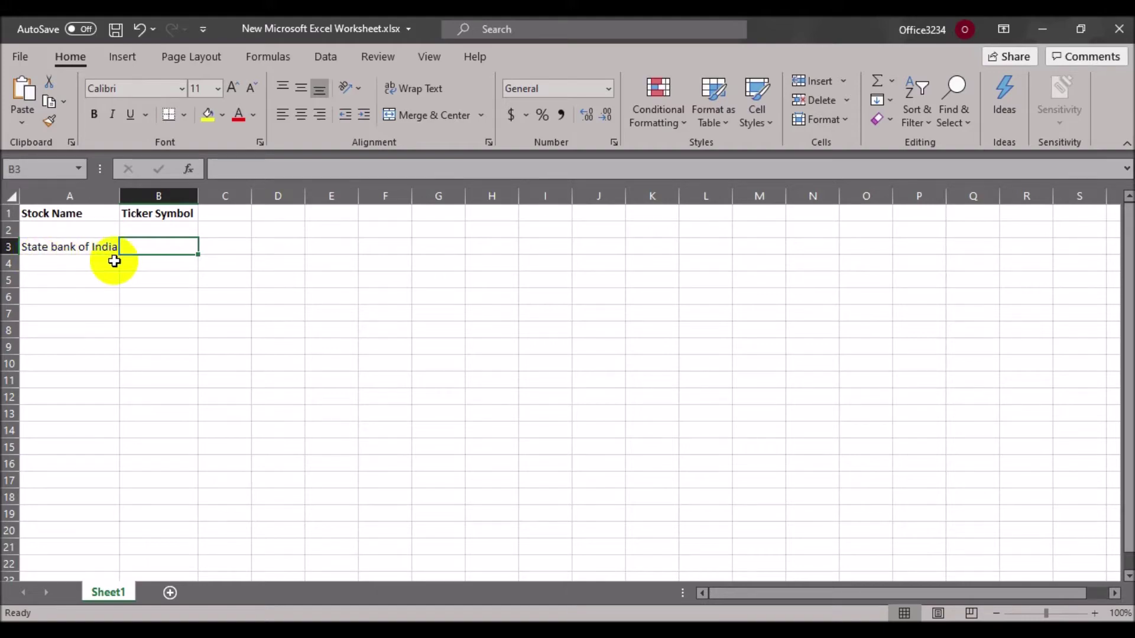
click(407, 627)
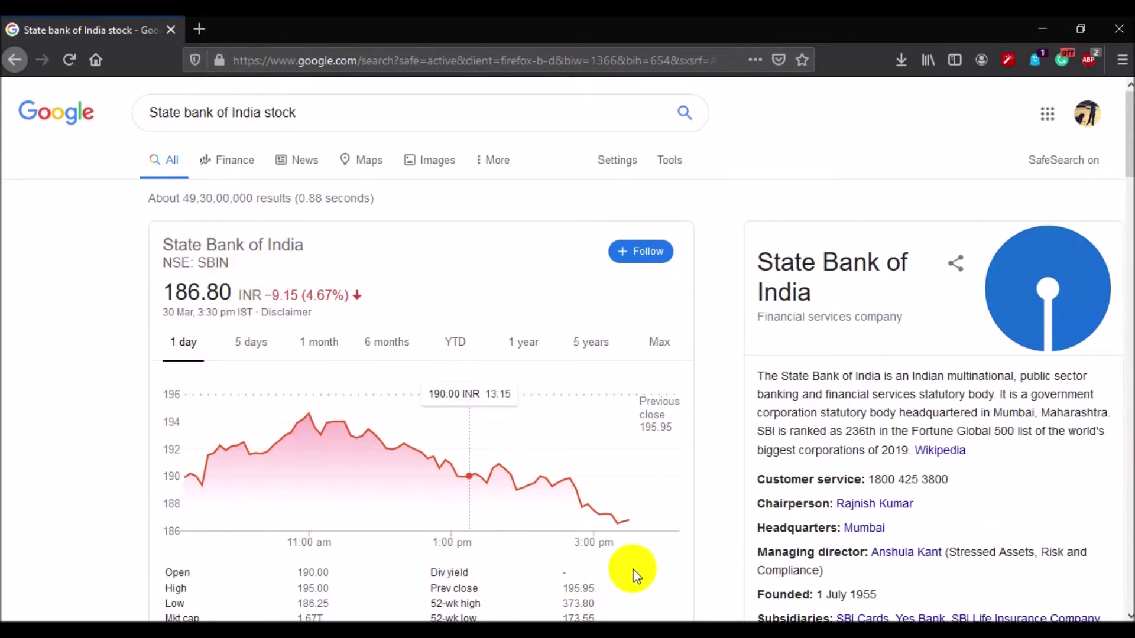
- Select the NSE ticker SBIN in the Google result and return to Excel
double_click(212, 271)
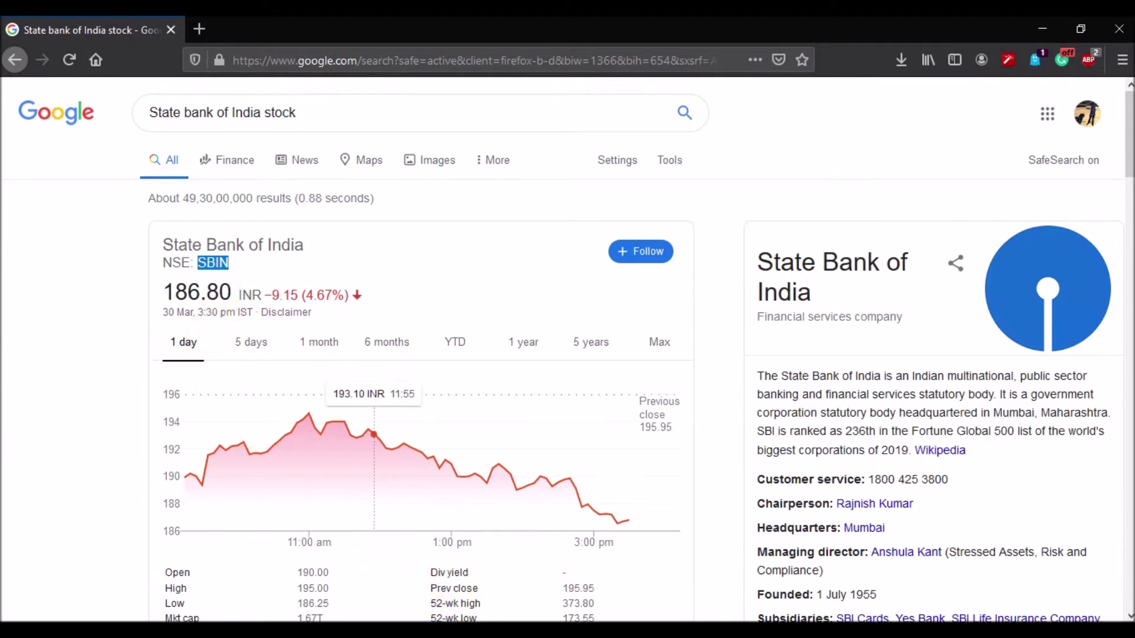
key(alt+Tab)
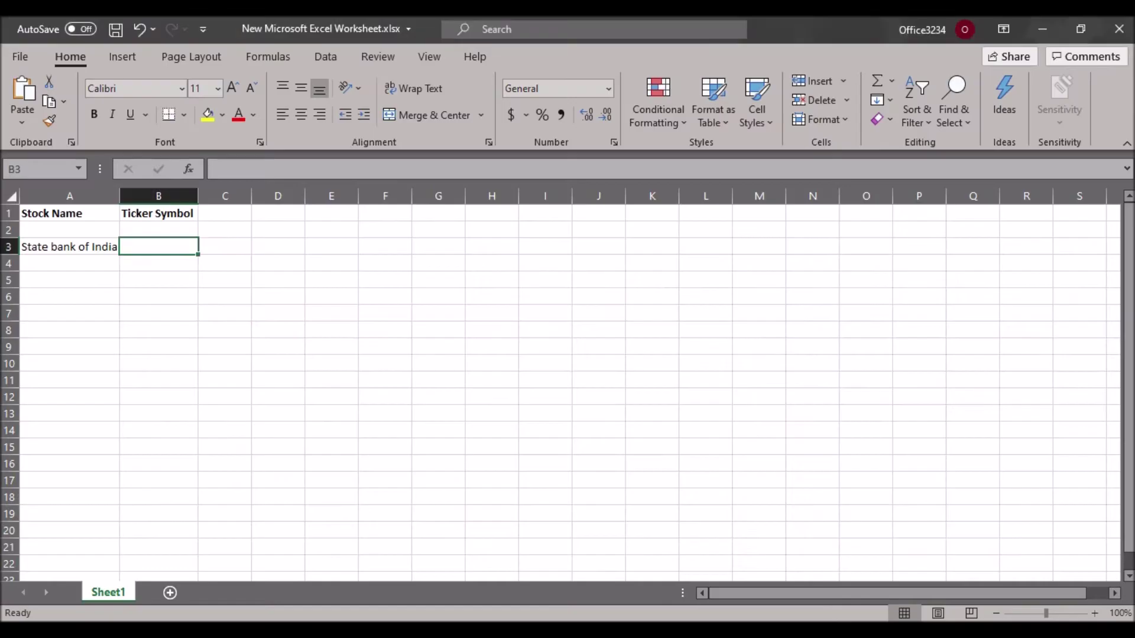
- Enter the ticker SBIN in cell B3
double_click(170, 249)
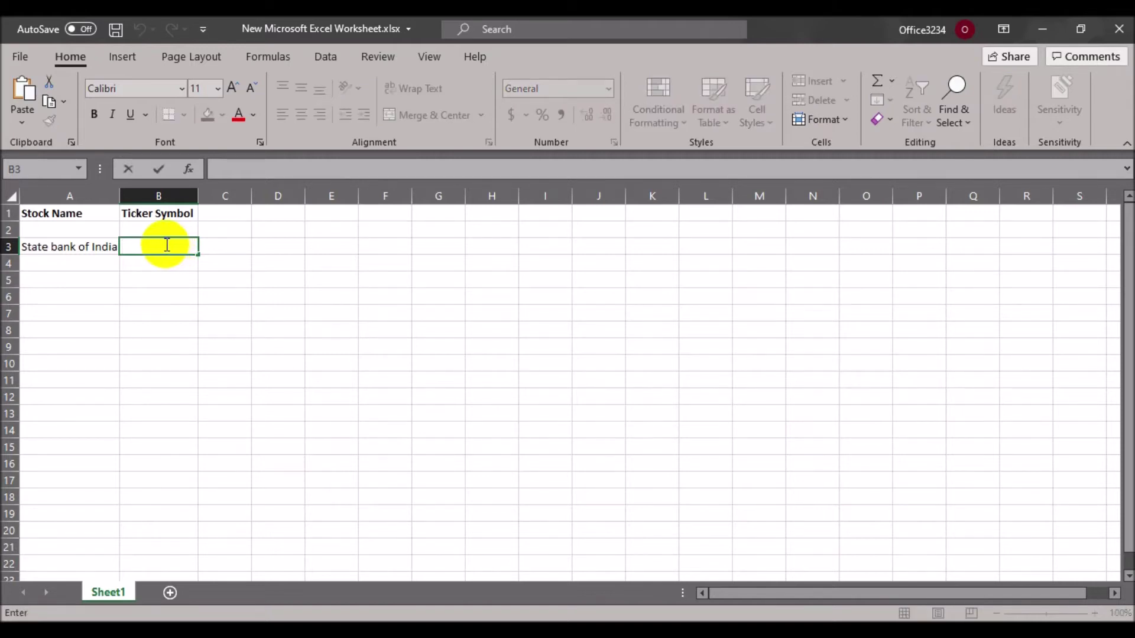
text(SBIN)
click(224, 279)
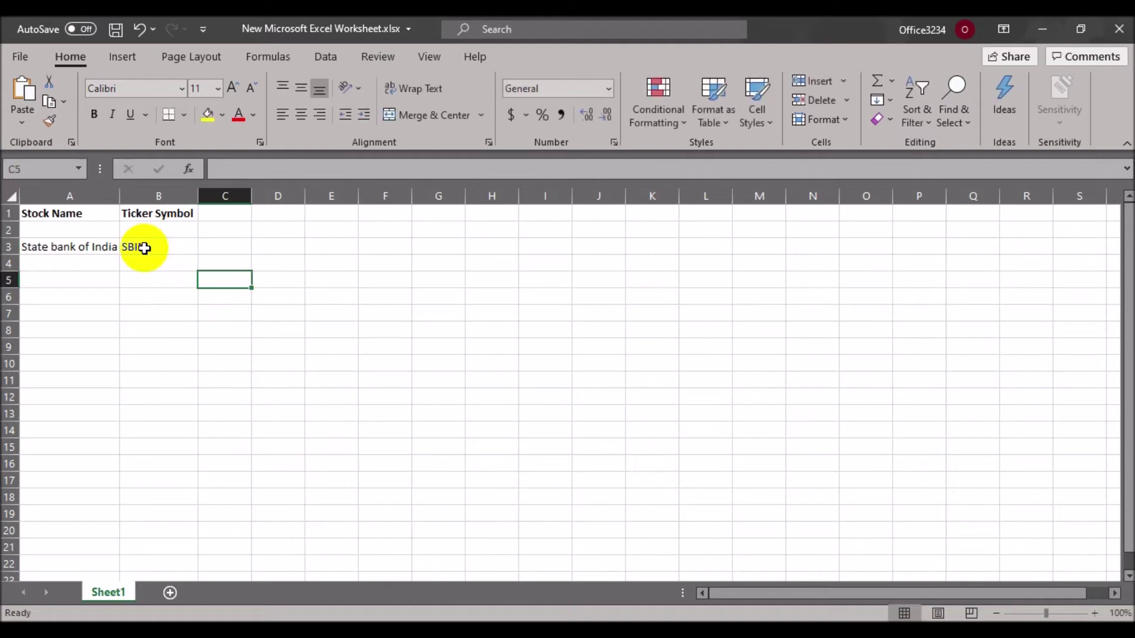
- Convert B3 to the Stocks data type and widen column B to fit State Bank of India (XNSE:SBIN)
click(144, 248)
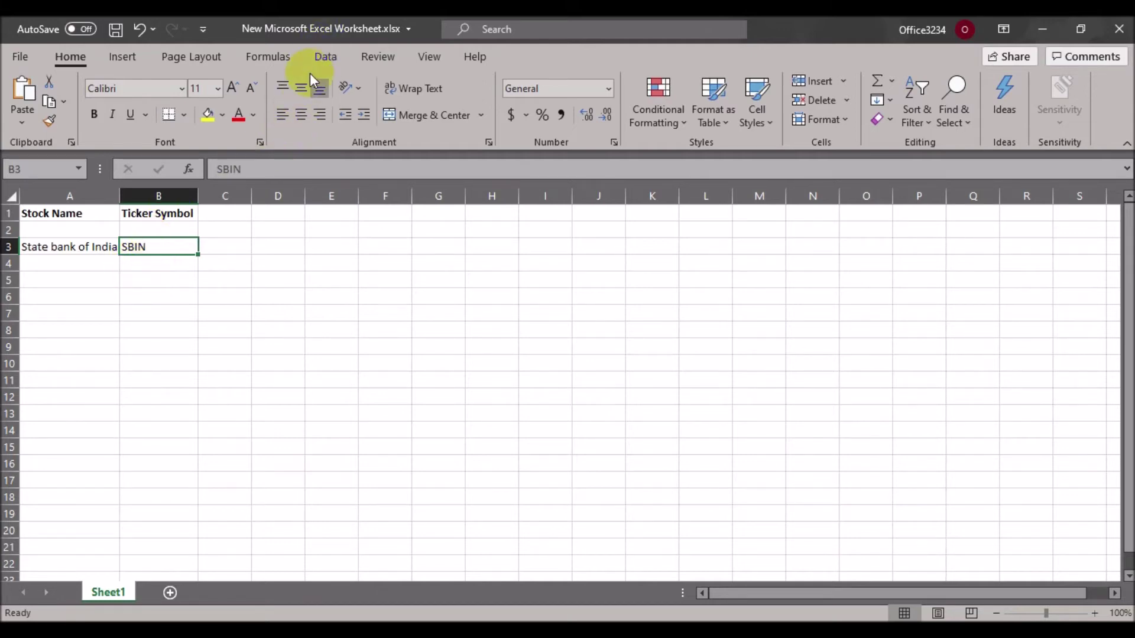
click(322, 59)
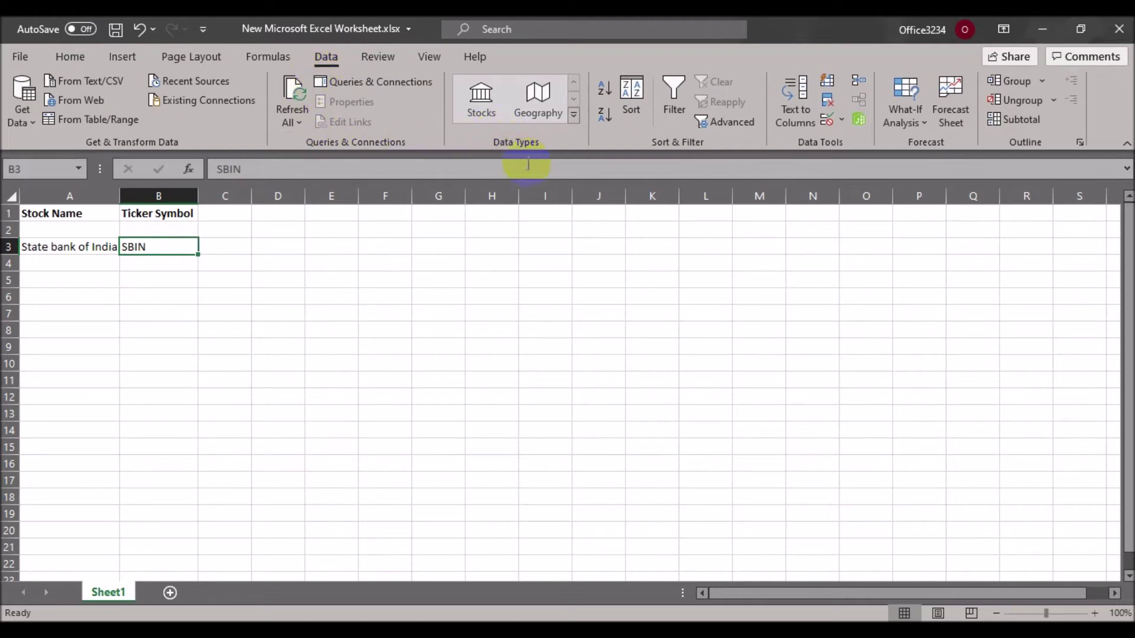
click(473, 106)
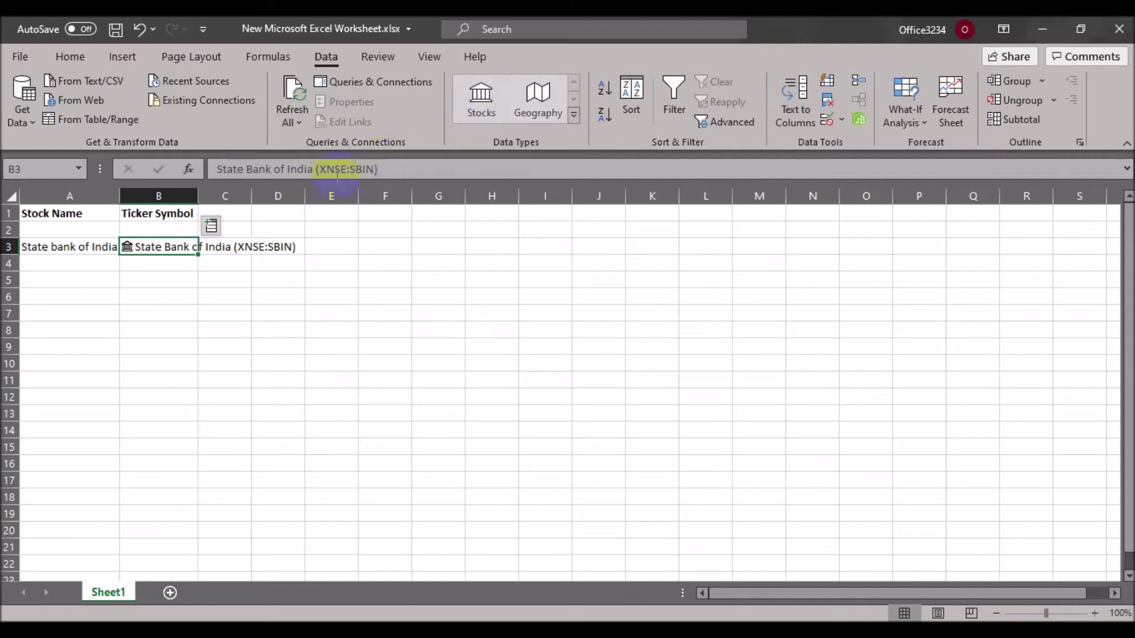
drag(198, 198, 325, 206)
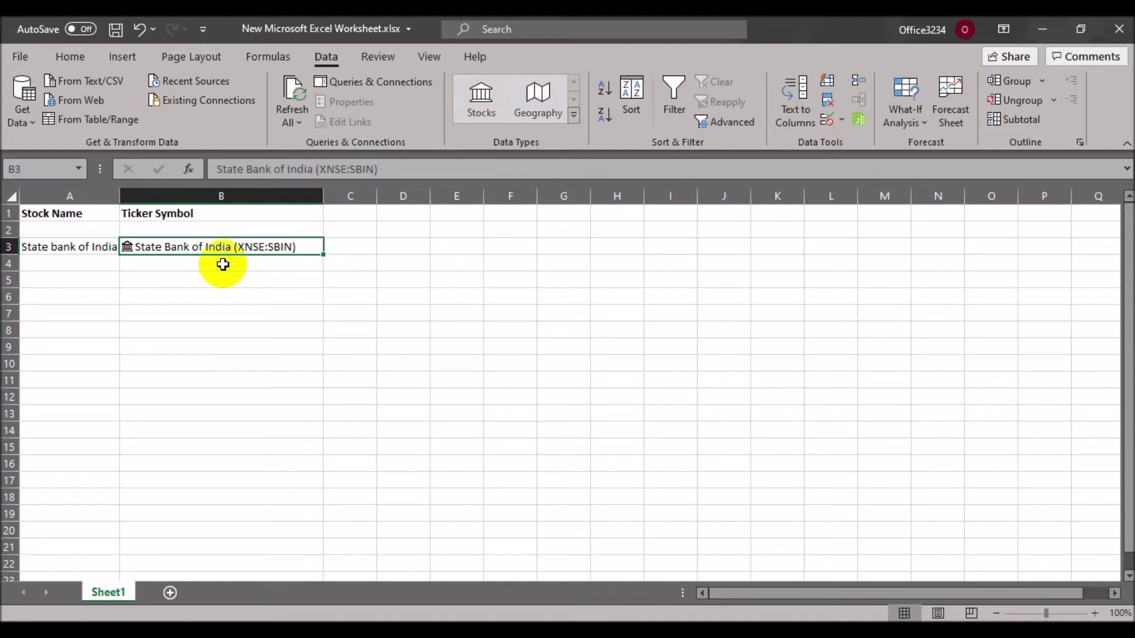
click(128, 251)
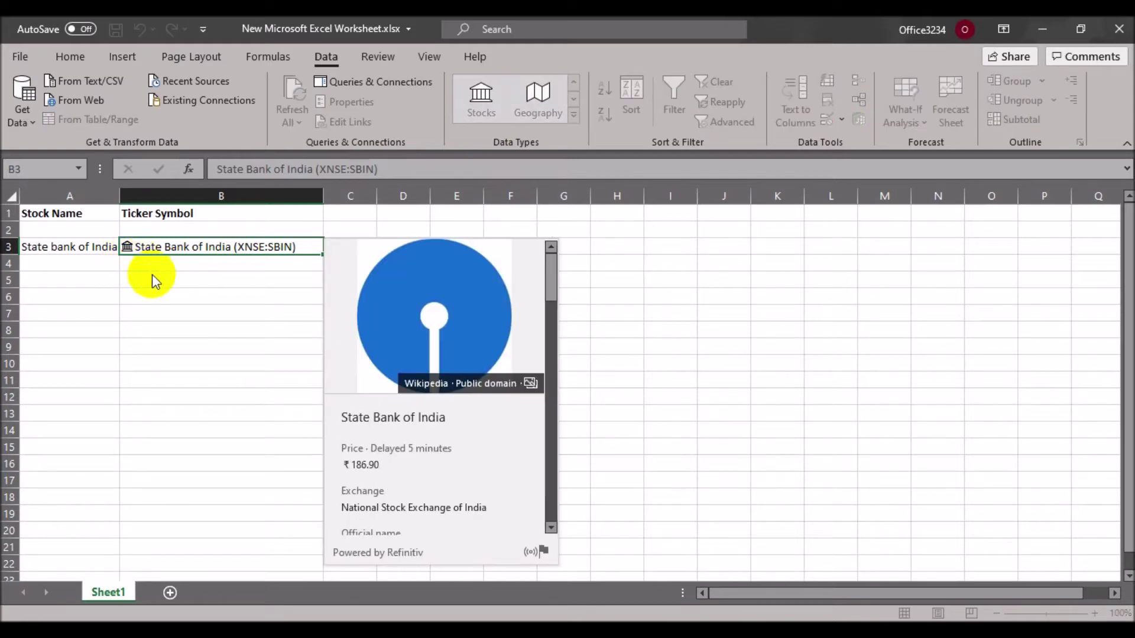
scroll(427, 428, down, 3)
scroll(427, 428, down, 8)
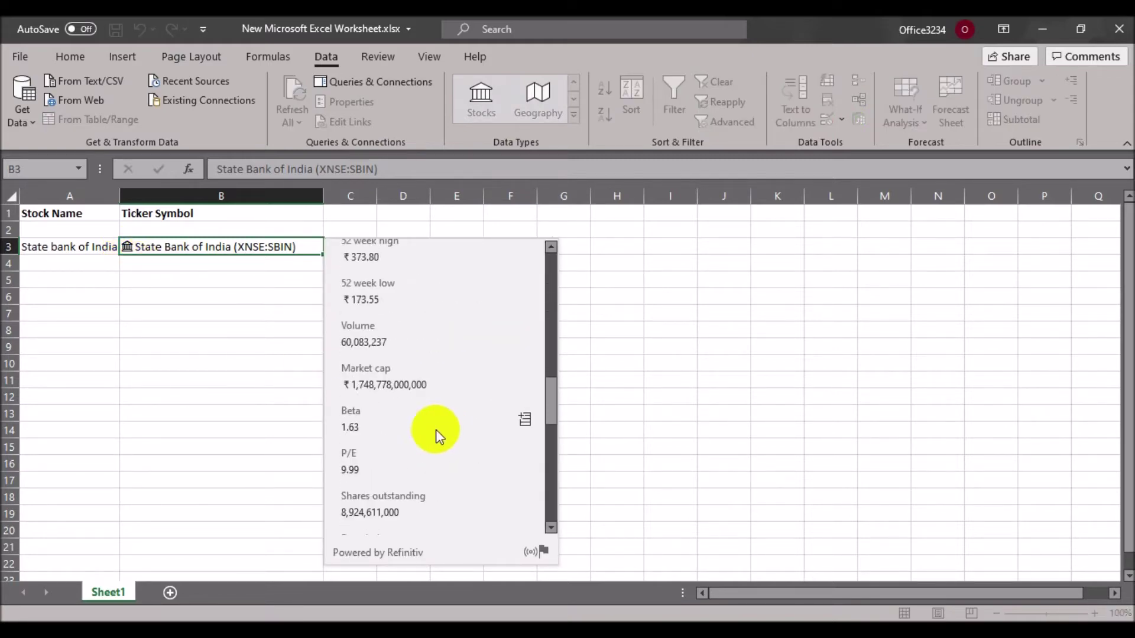
scroll(437, 430, down, 5)
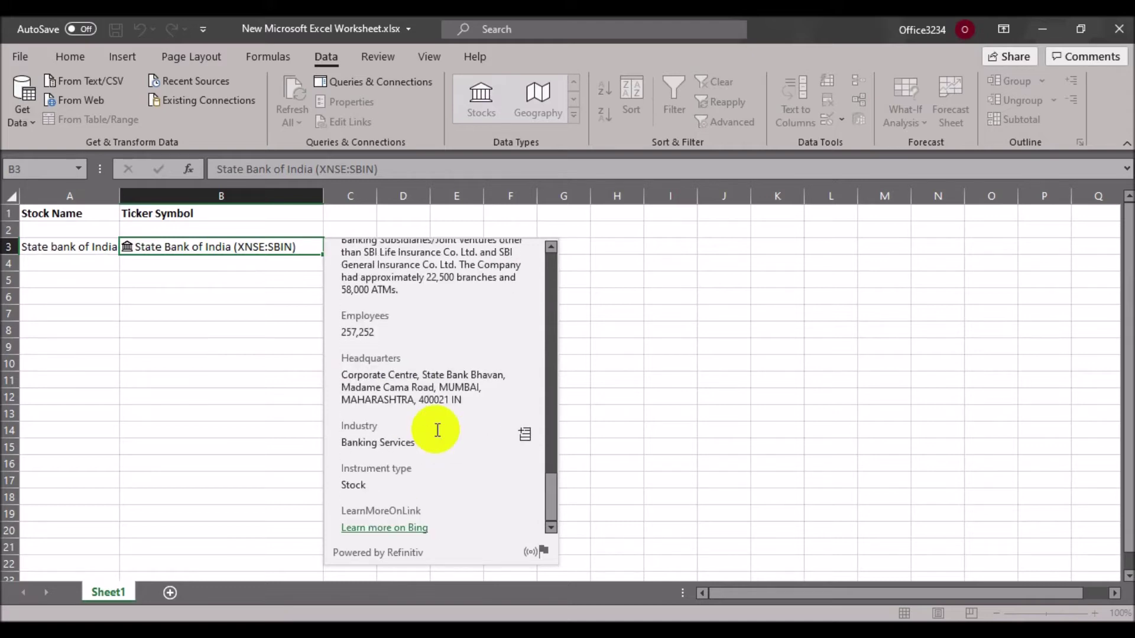
scroll(437, 430, up, 15)
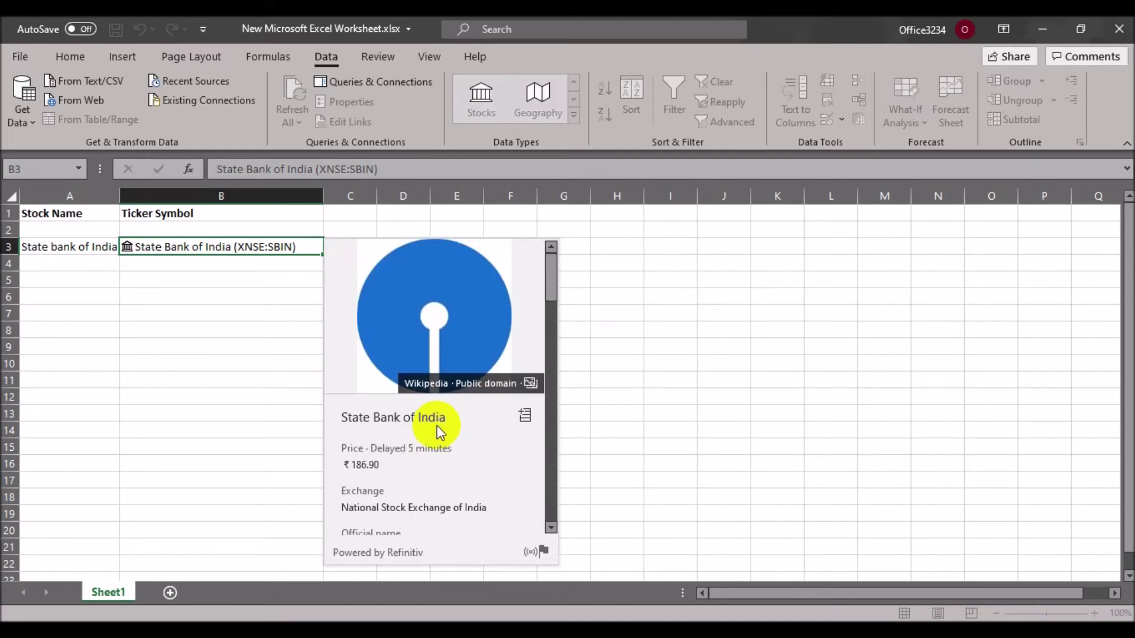
click(234, 282)
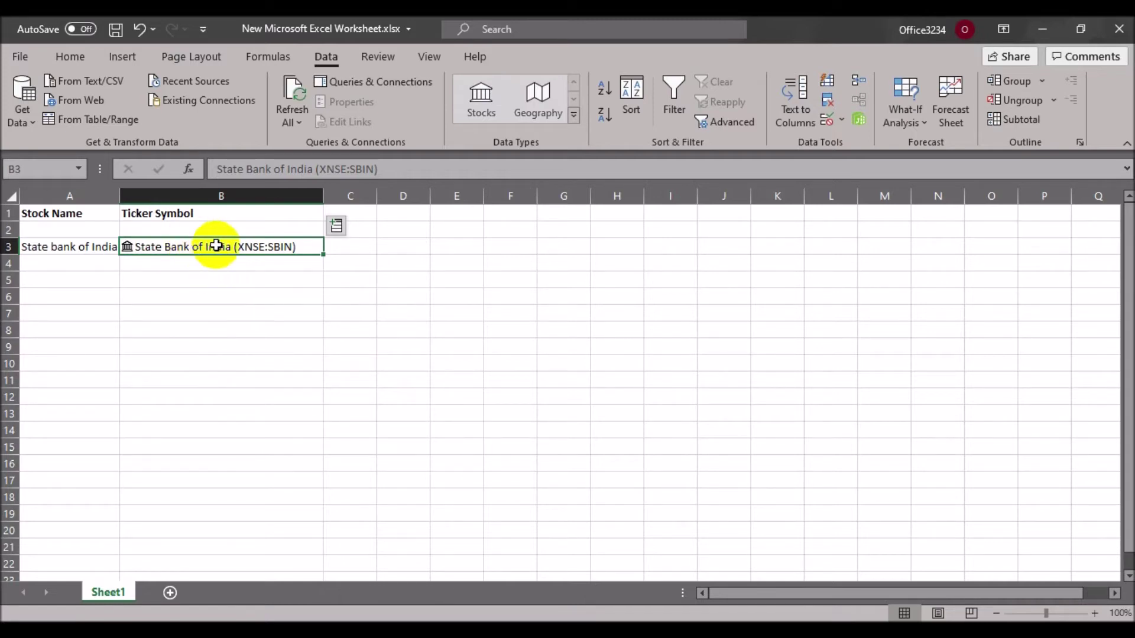
click(348, 248)
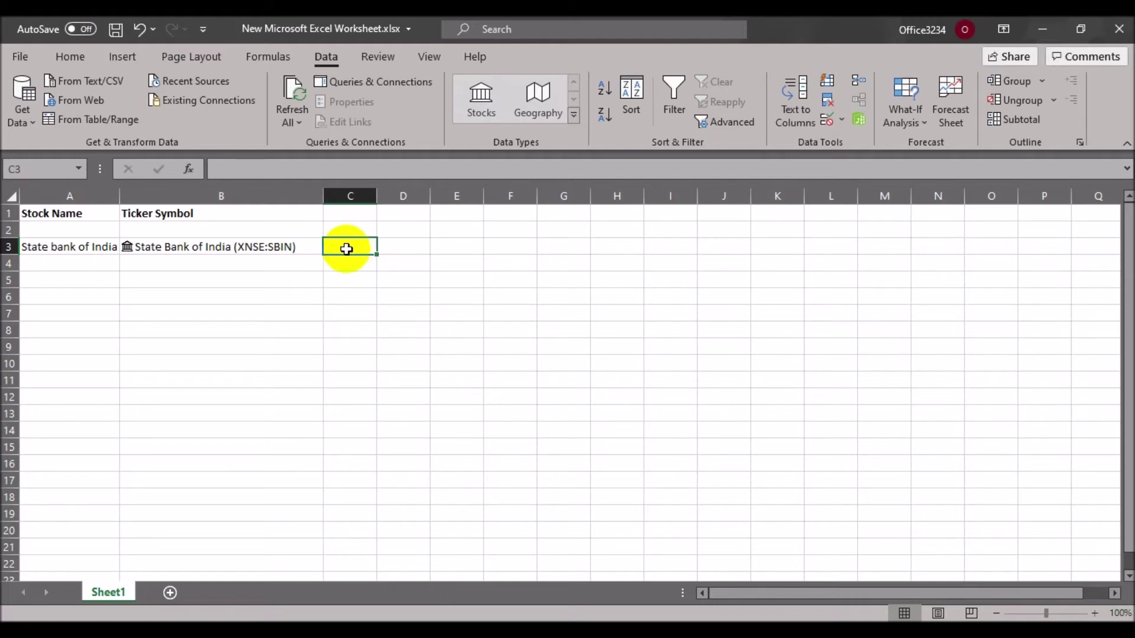
- Add the header 'Price' in cell C1
click(355, 215)
text(Price)
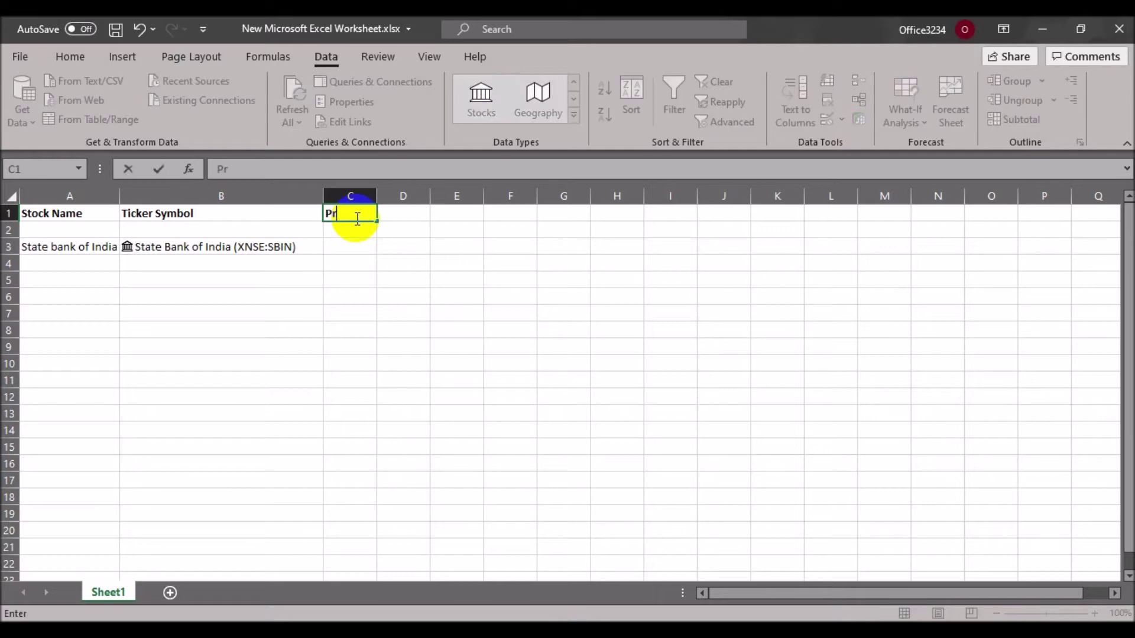
click(403, 300)
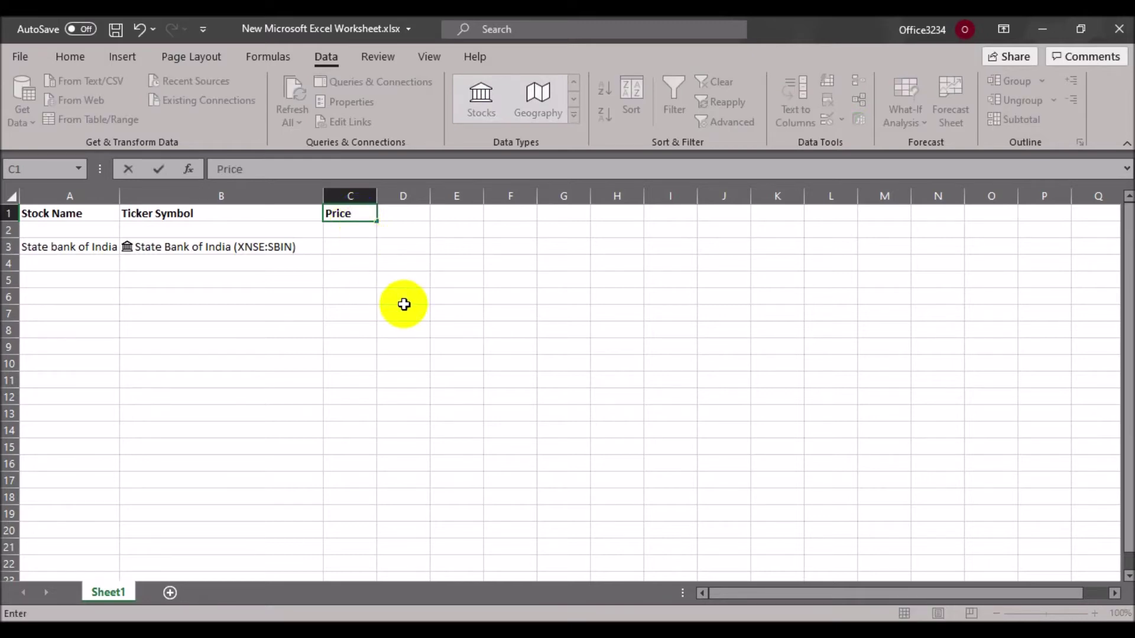
- Insert the Price field from the B3 stock, showing ₹ 186.90 in C3
click(314, 247)
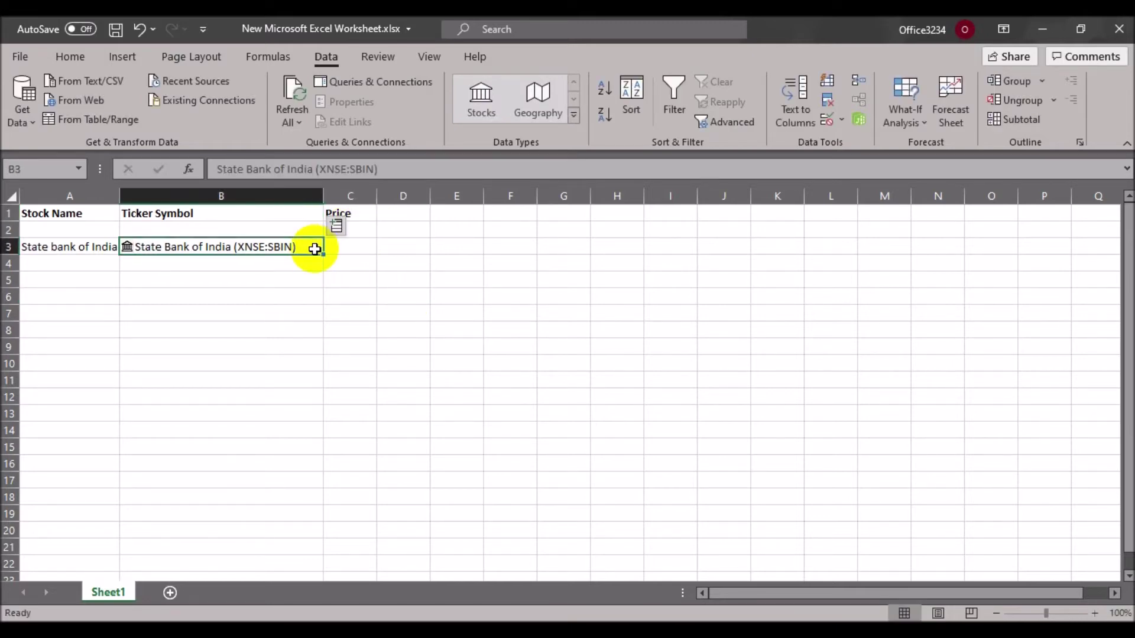
click(340, 230)
scroll(399, 410, down, 3)
scroll(399, 410, down, 2)
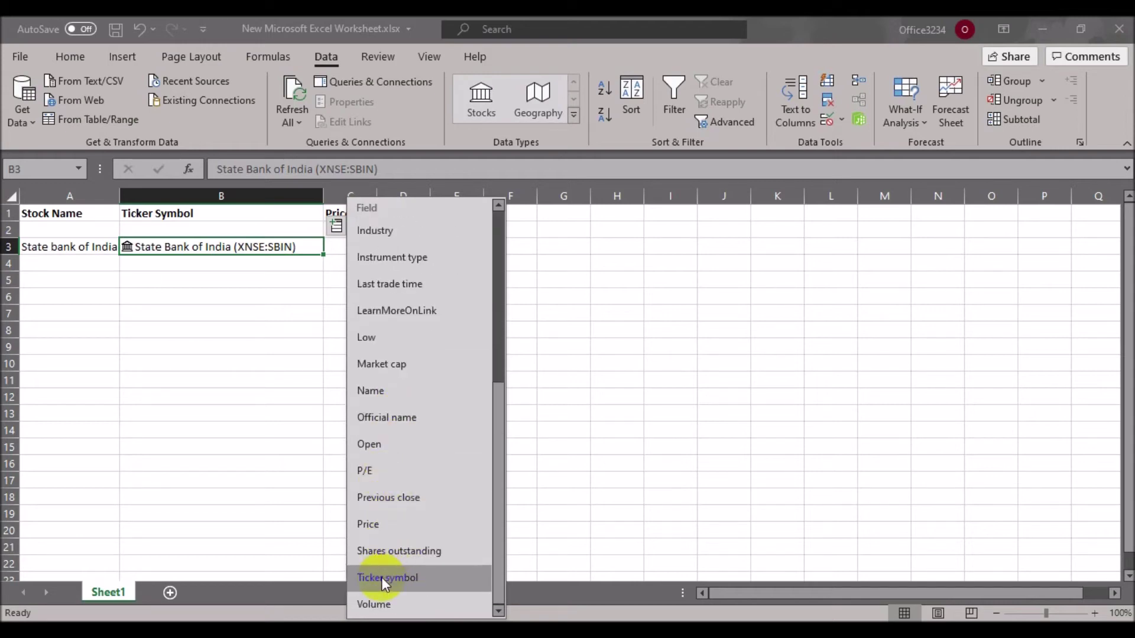
click(379, 530)
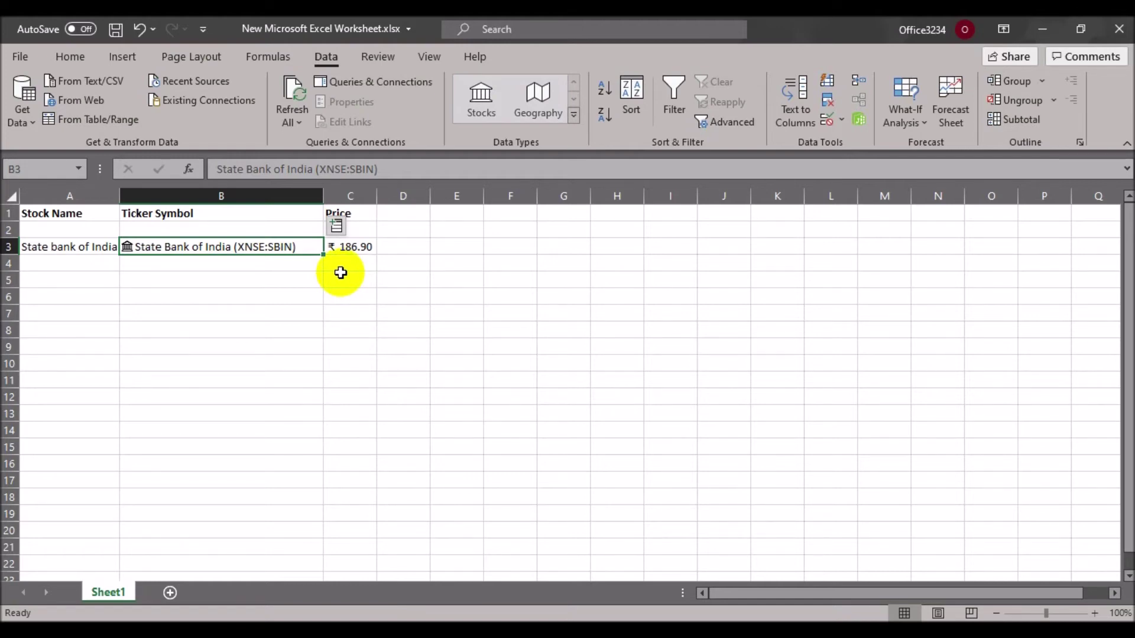
- Insert the stock's 52 week high field, showing ₹ 373.80 in D3
click(336, 225)
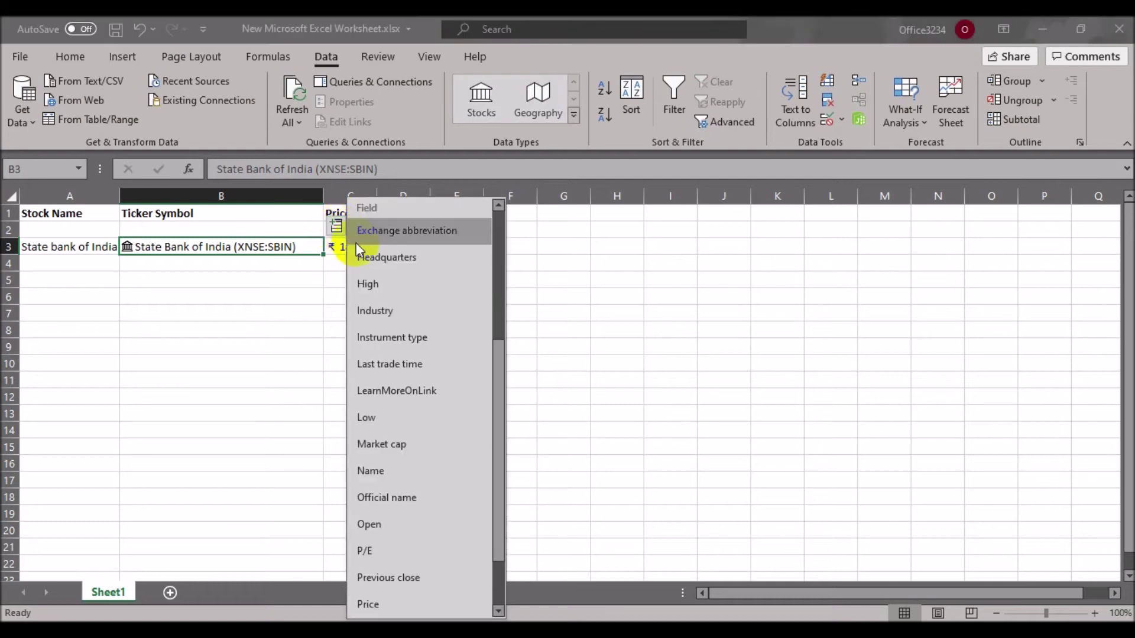
scroll(385, 348, up, 3)
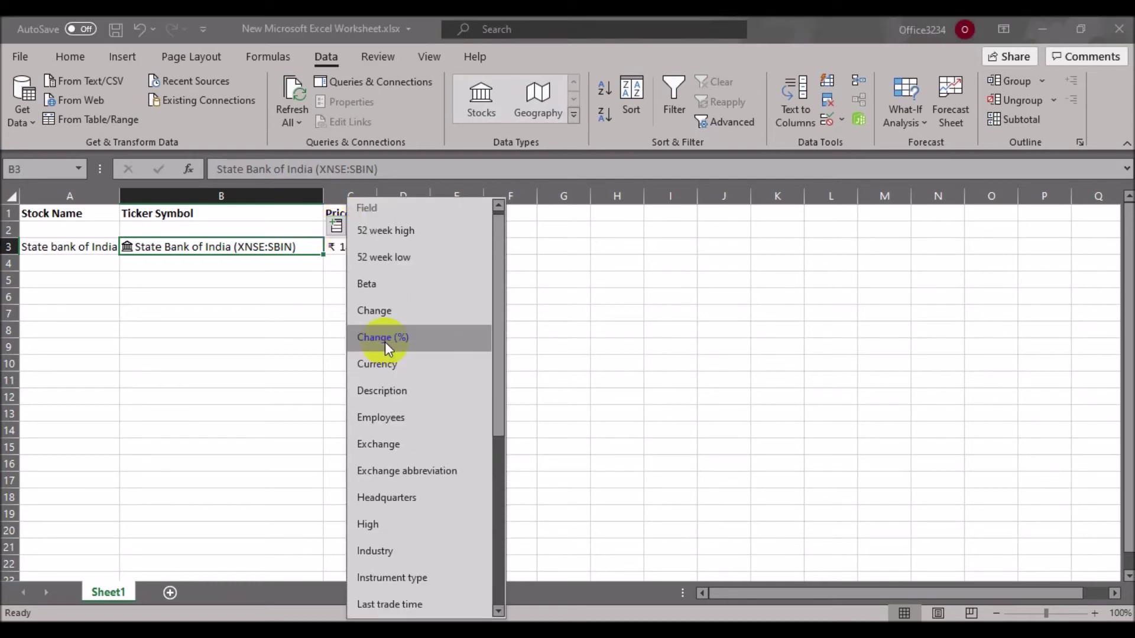
click(390, 232)
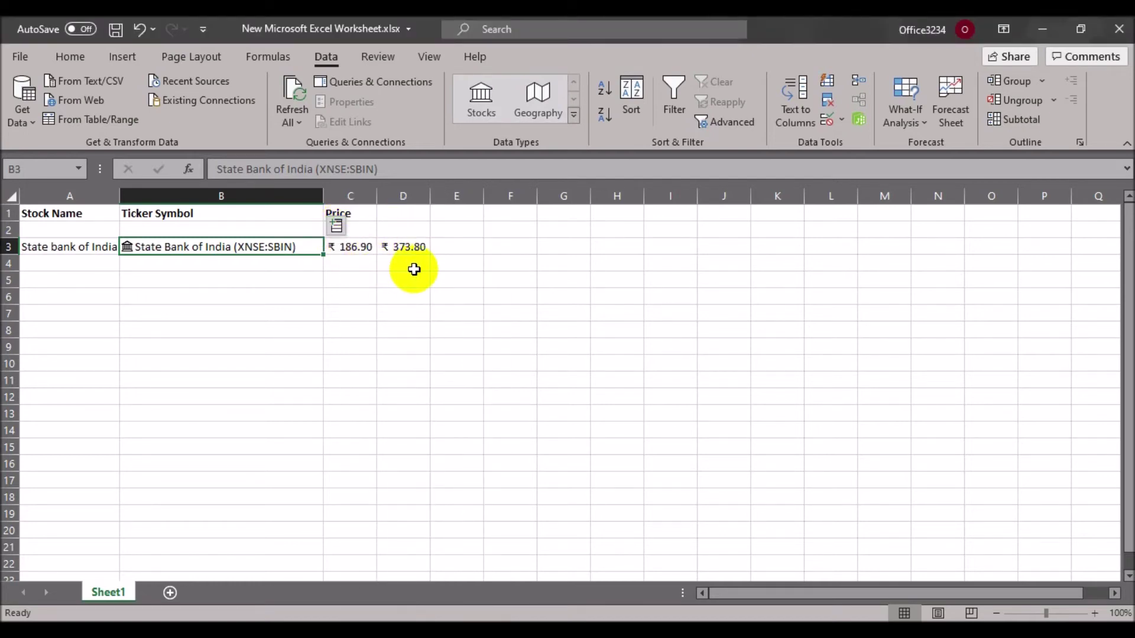
- Label column D with the header '52 H' in cell D1
click(410, 217)
text(%#)
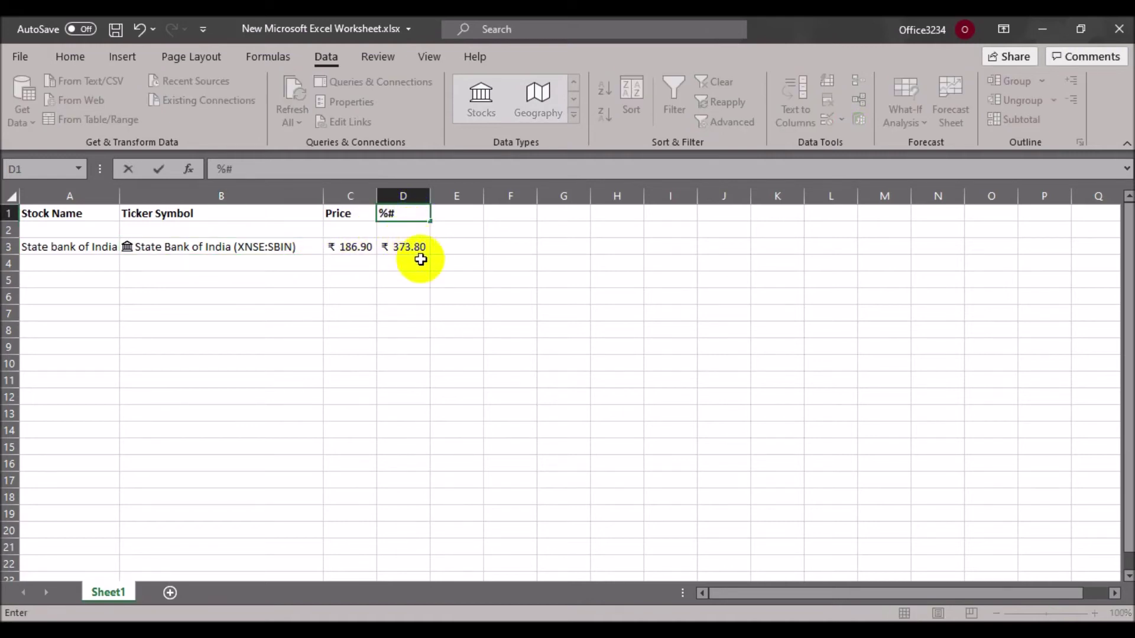
key(BackSpace)
key(BackSpace)
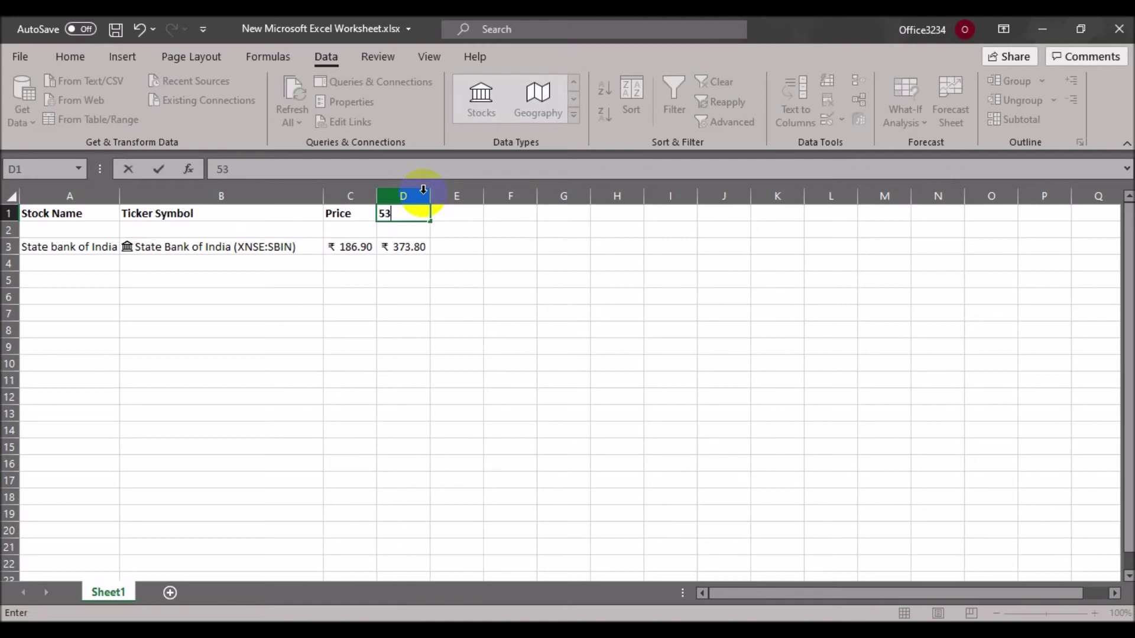
text(52 H)
click(452, 309)
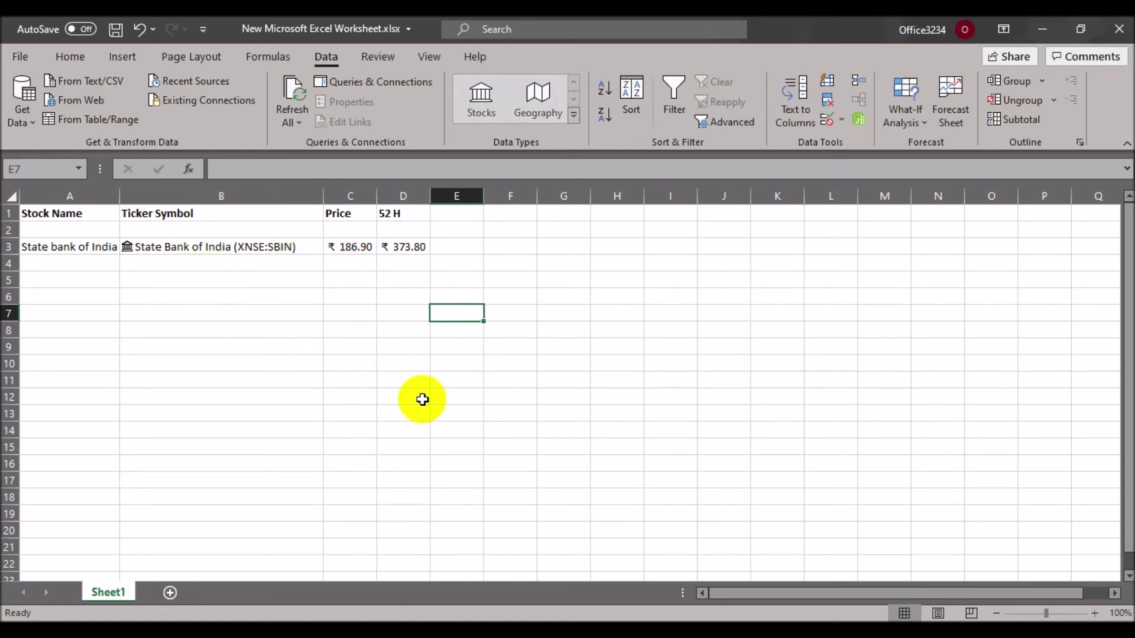
click(663, 246)
- Enter =B3.price in F7 to return ₹ 186.90, and compare it with C3's formula
click(526, 331)
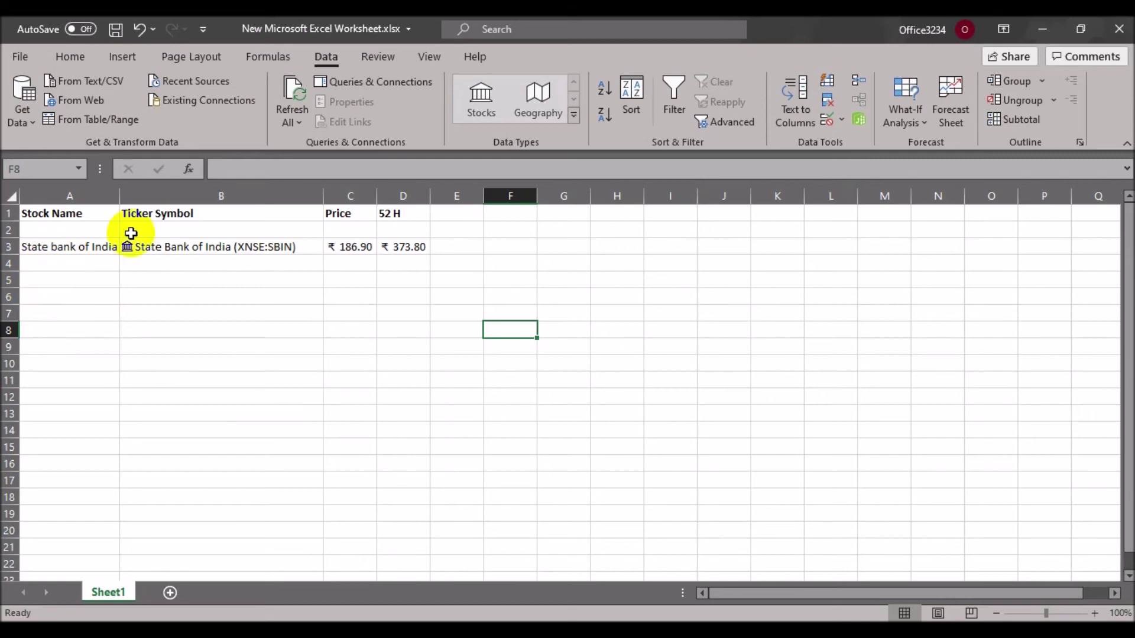
click(228, 243)
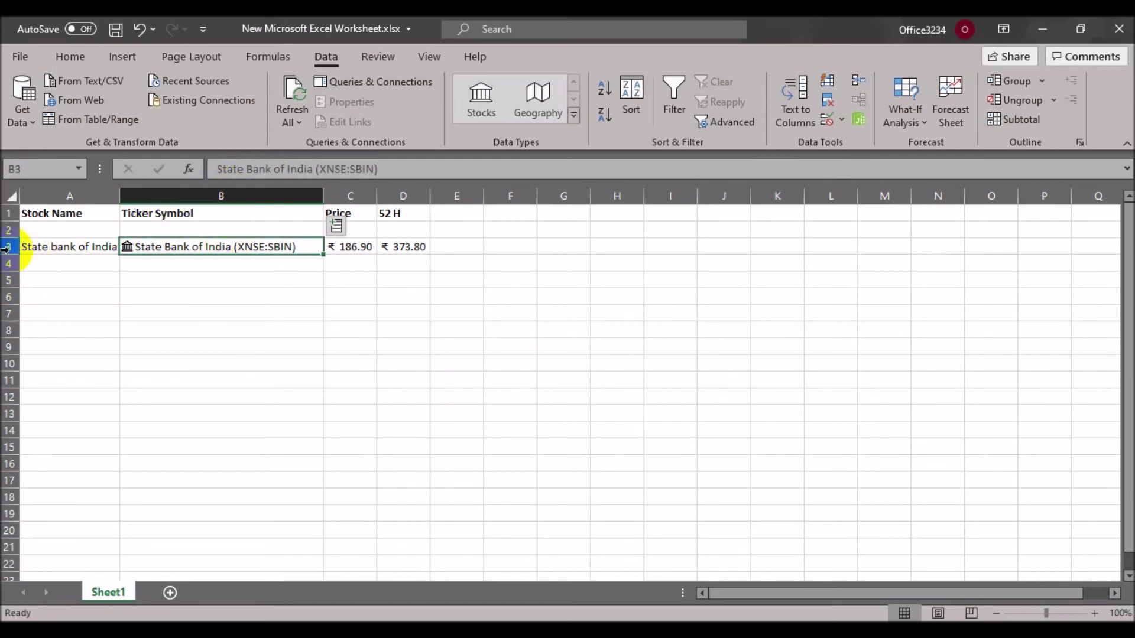
click(504, 318)
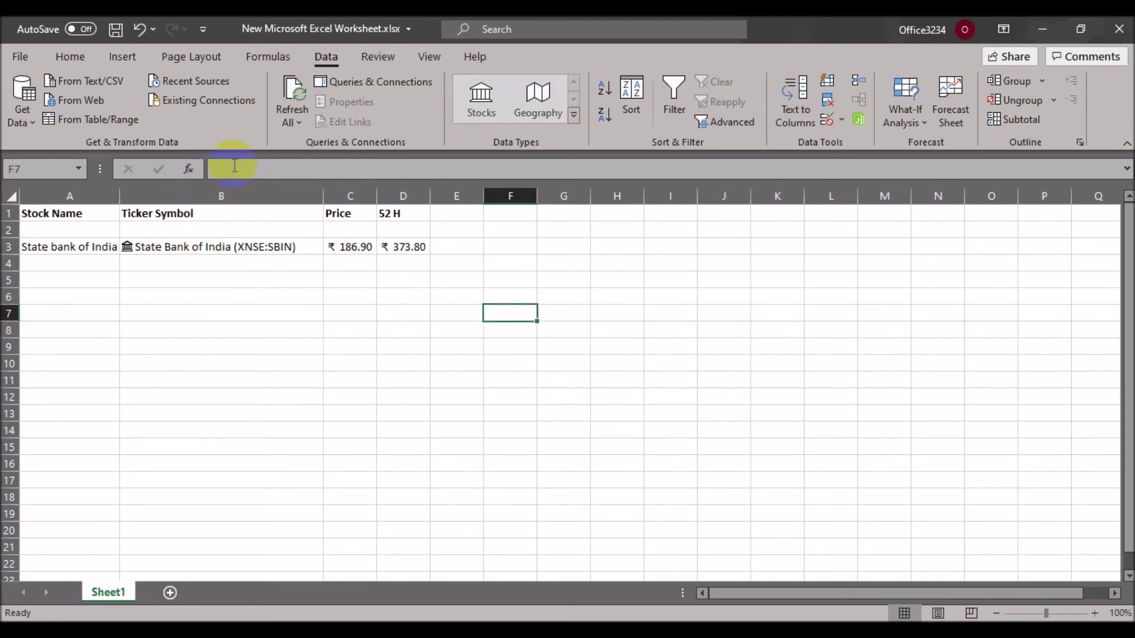
click(234, 166)
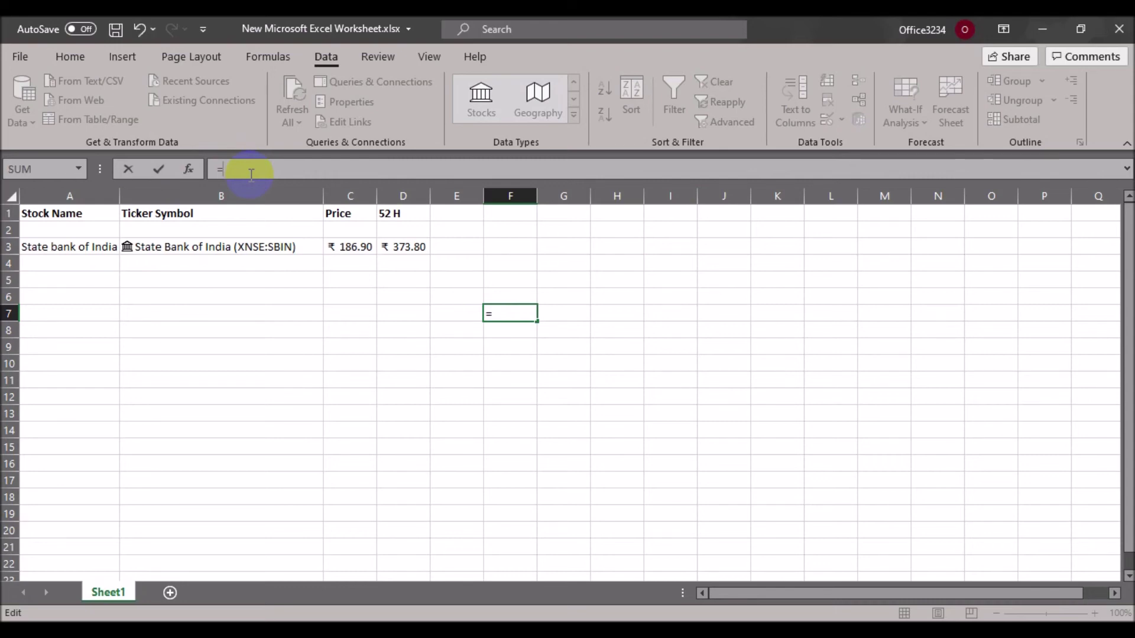
text(B3.)
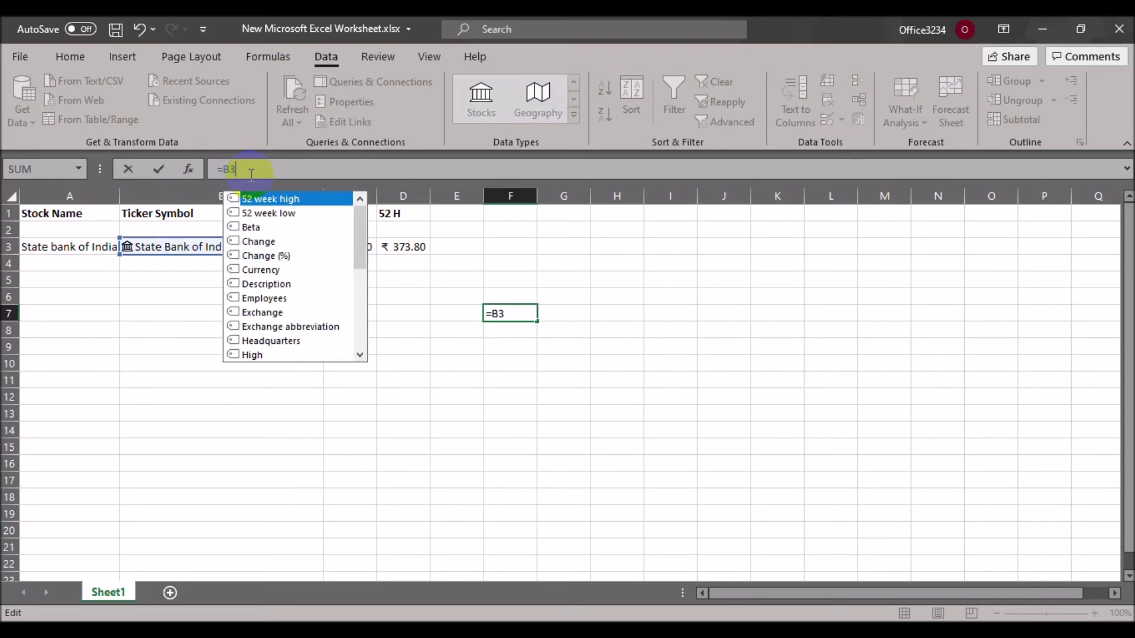
key(BackSpace)
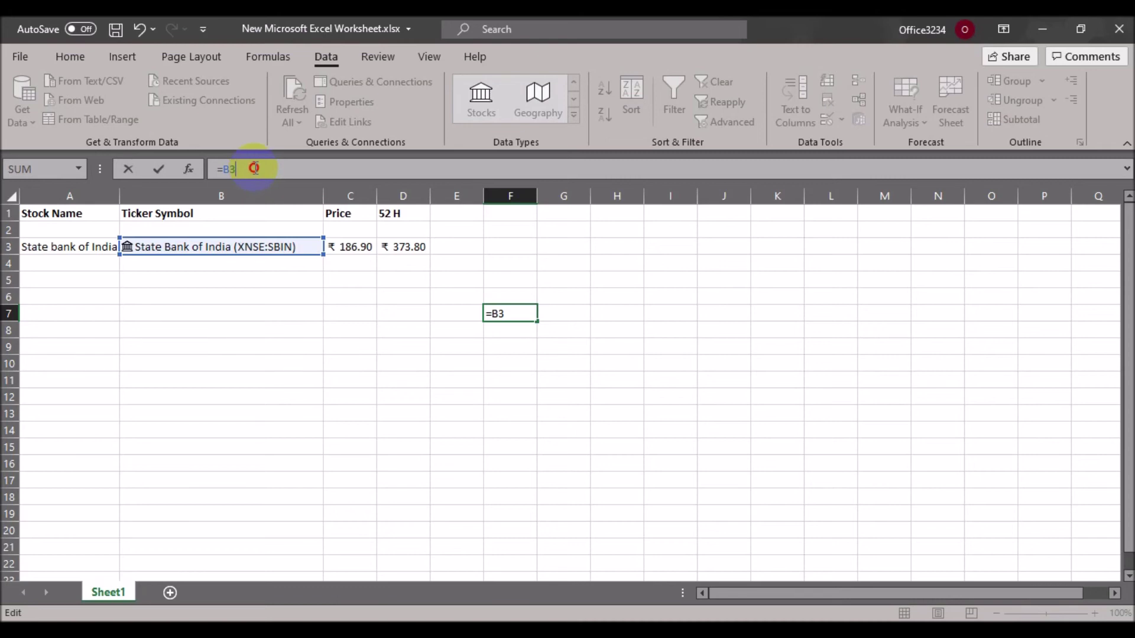
text(.)
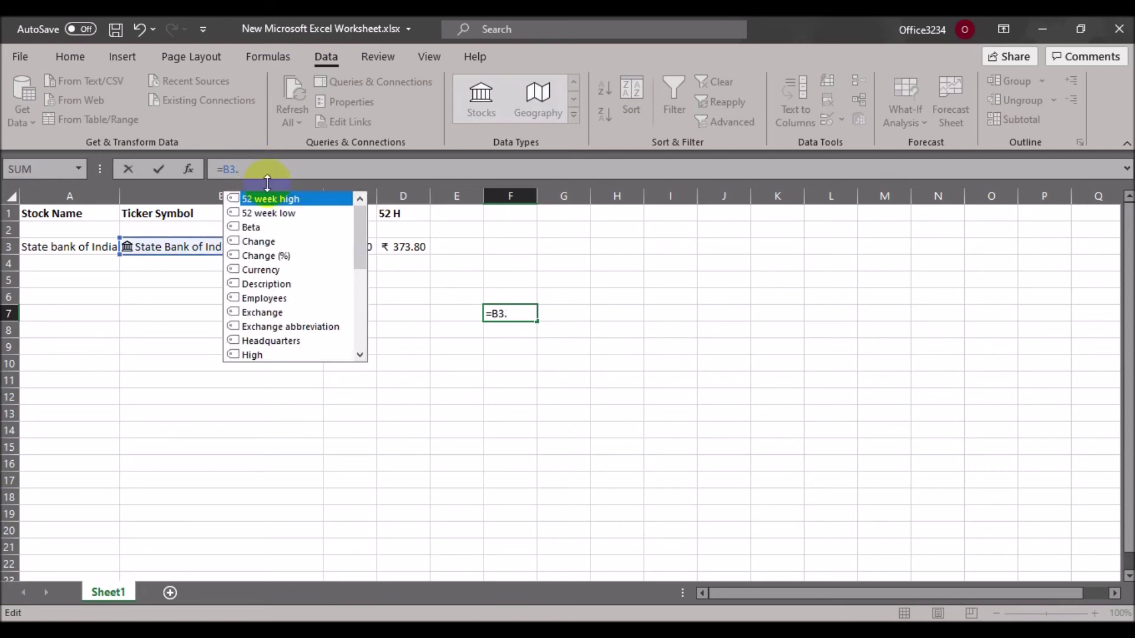
text(price)
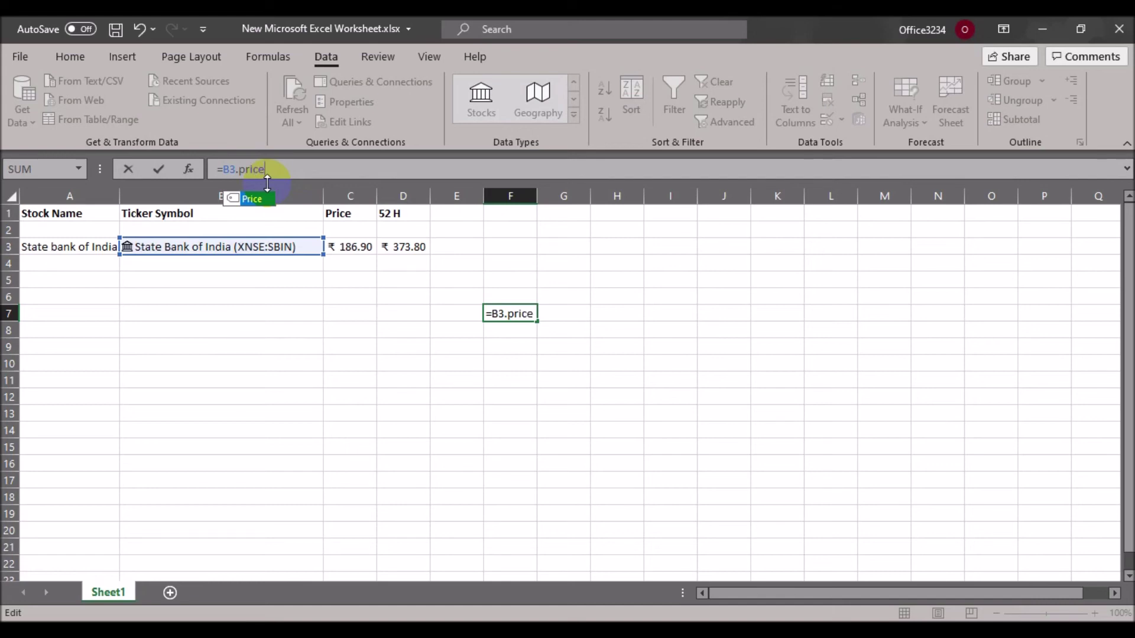
click(158, 172)
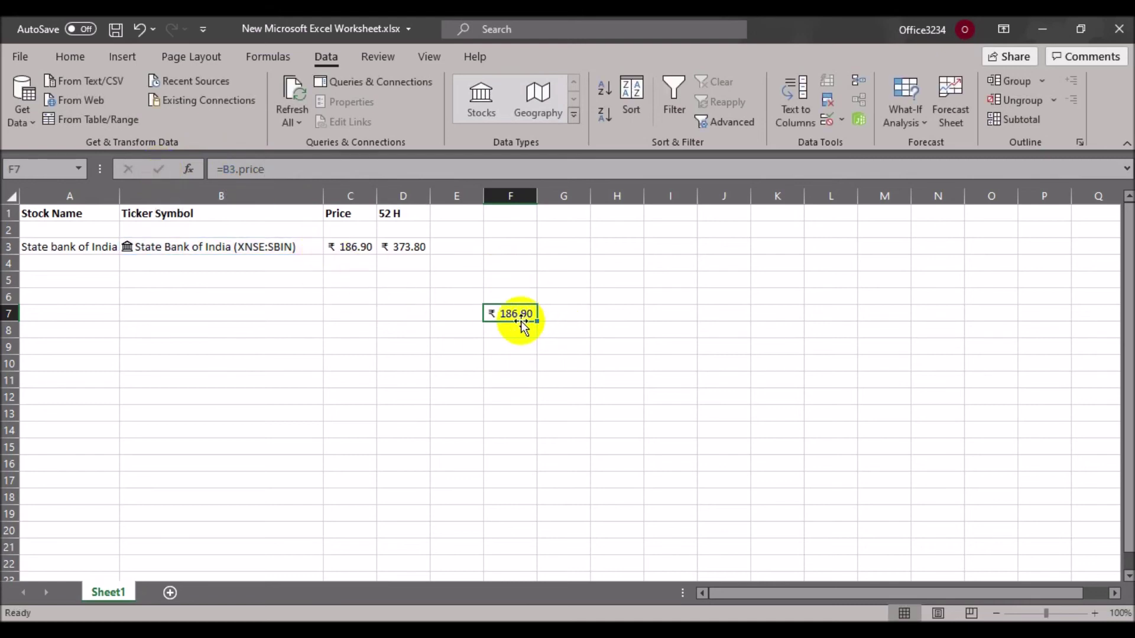
click(336, 246)
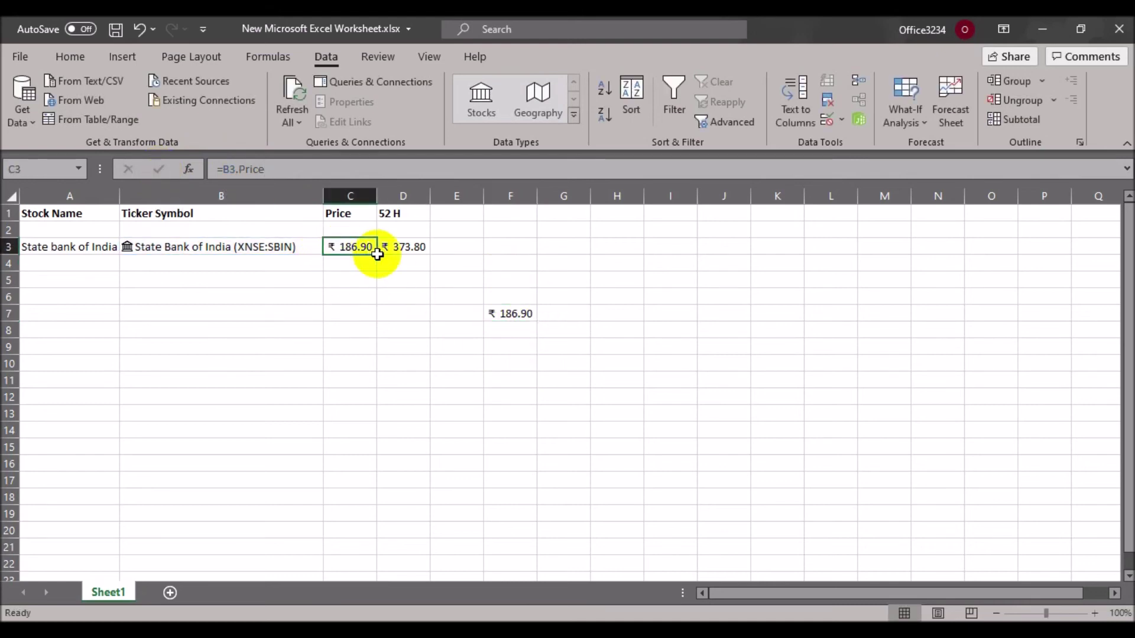
click(510, 312)
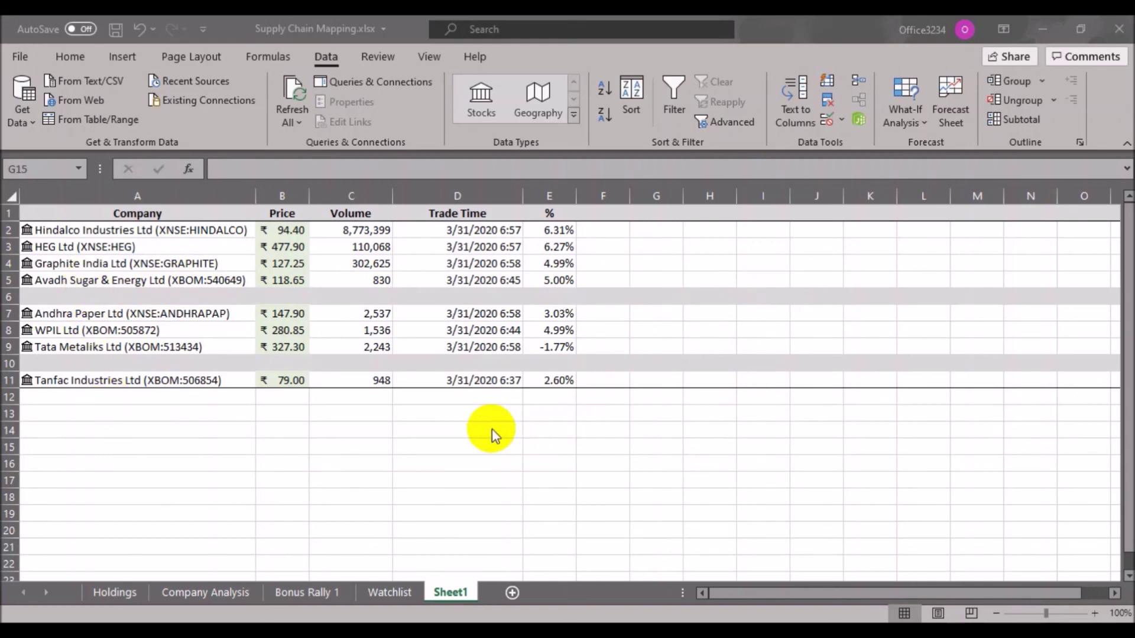
- Refresh All live stock data in the Supply Chain Mapping workbook
click(333, 59)
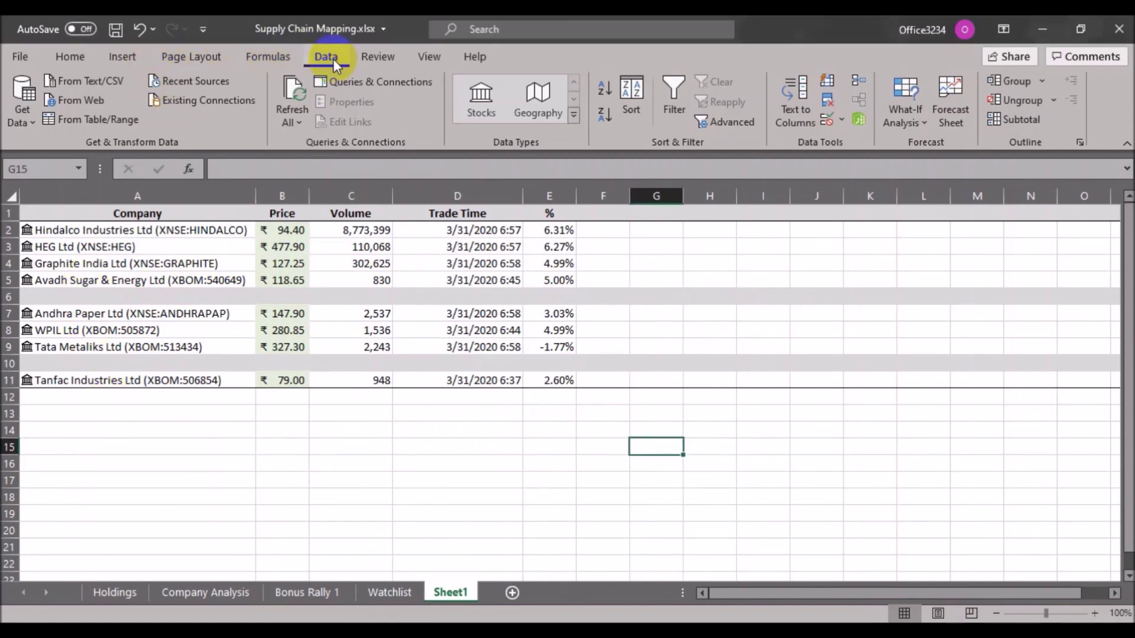
click(294, 89)
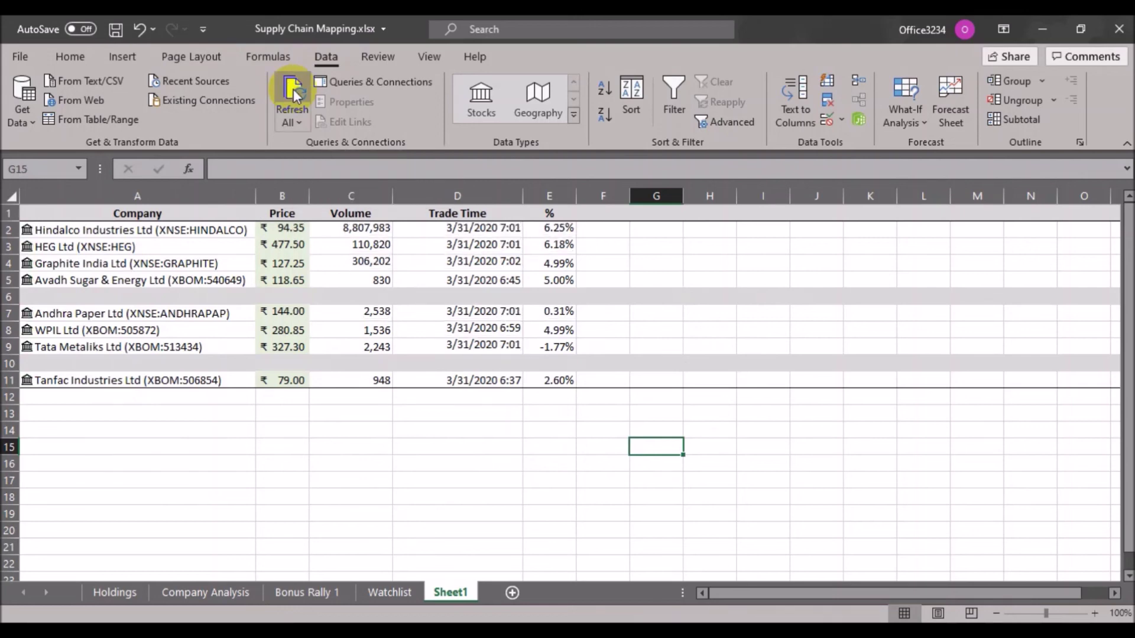